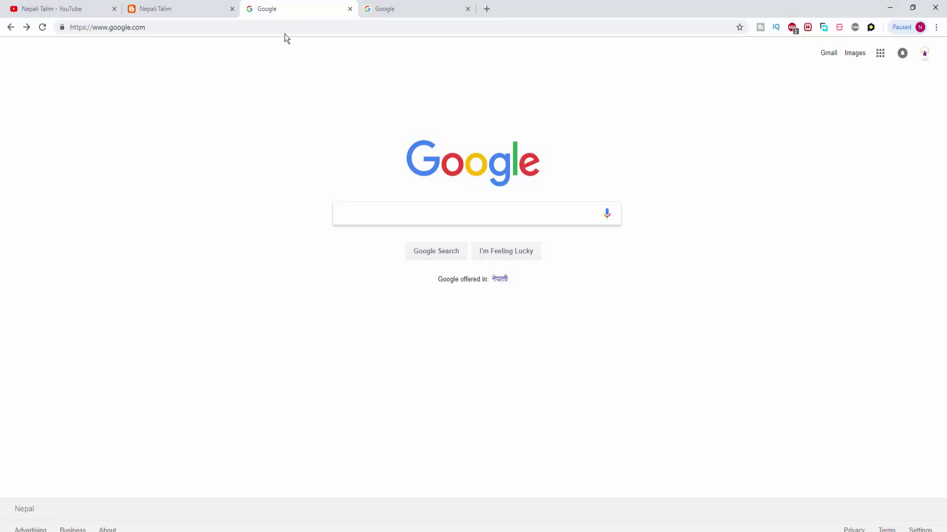
Step: Open the archive.org website in the browser
{"action": "left_click", "coordinate": [301, 29]}
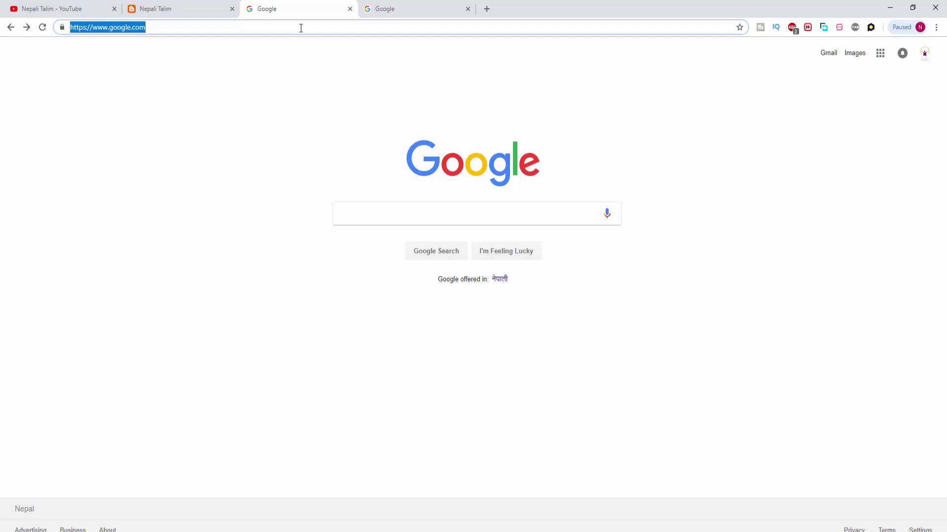
{"action": "type", "text": "ar"}
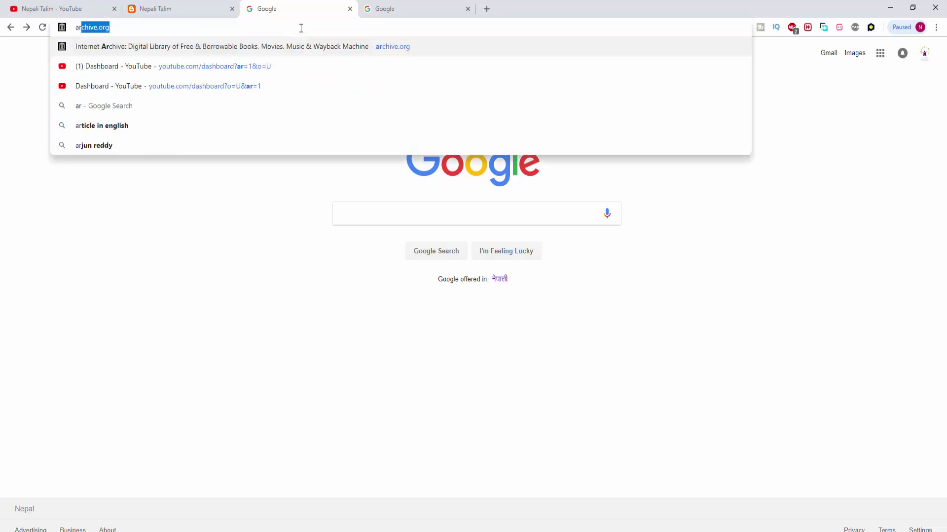
{"action": "key", "text": "Right"}
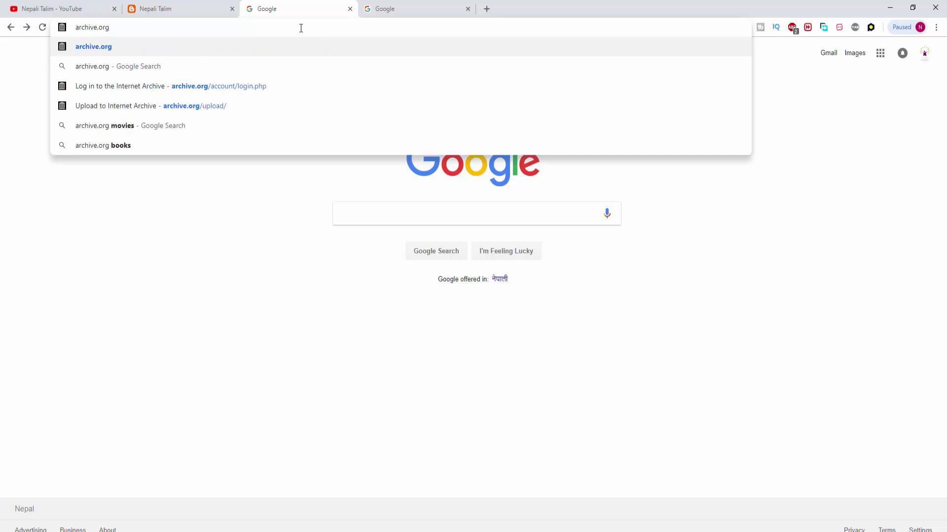
{"action": "key", "text": "Return"}
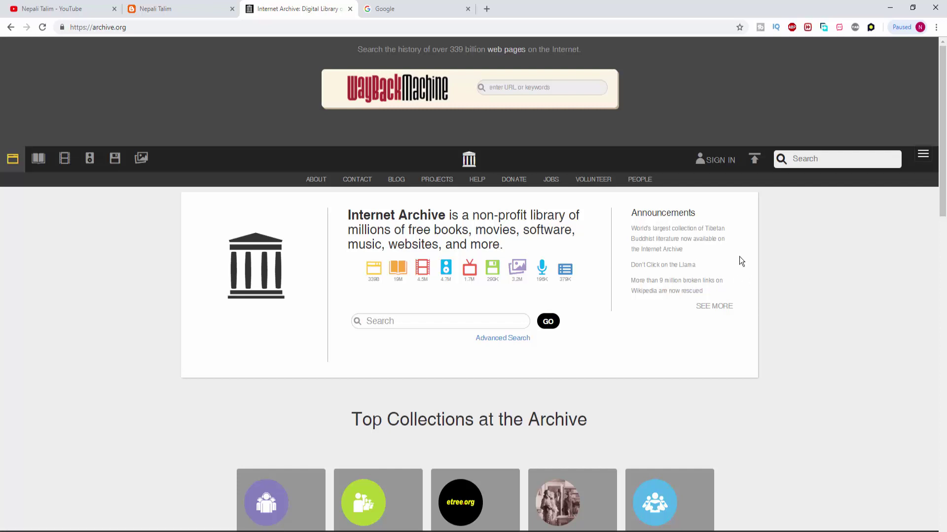
Step: View the free registration form, then return to the login form and sign in to Internet Archive with the saved account credentials
{"action": "left_click", "coordinate": [718, 162]}
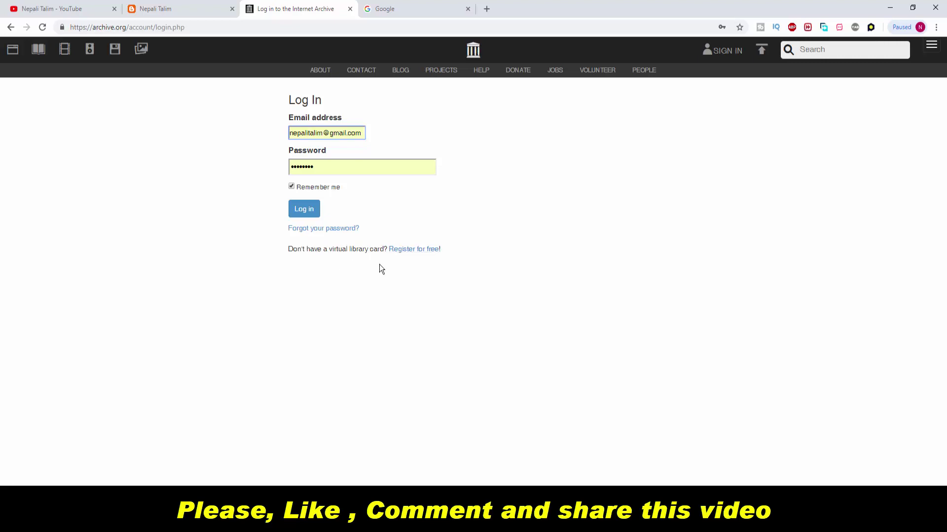
{"action": "left_click", "coordinate": [409, 252]}
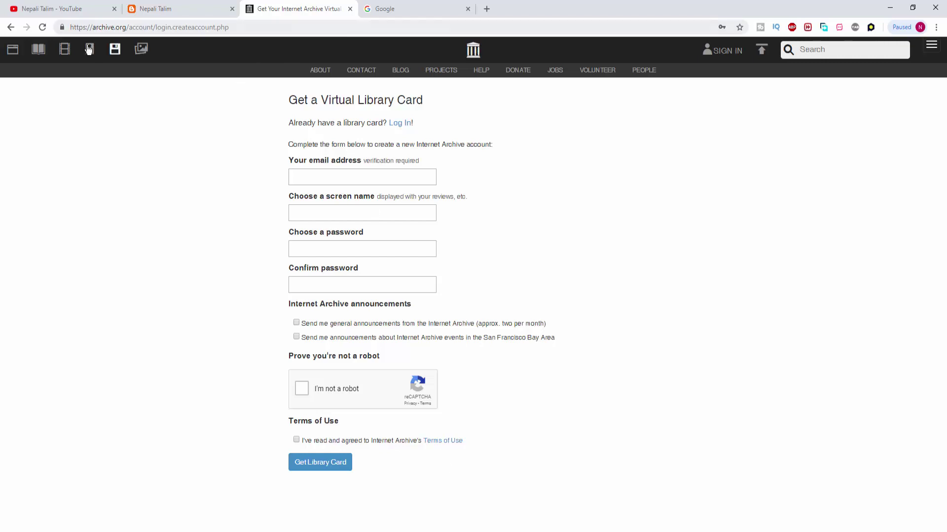
{"action": "left_click", "coordinate": [10, 27]}
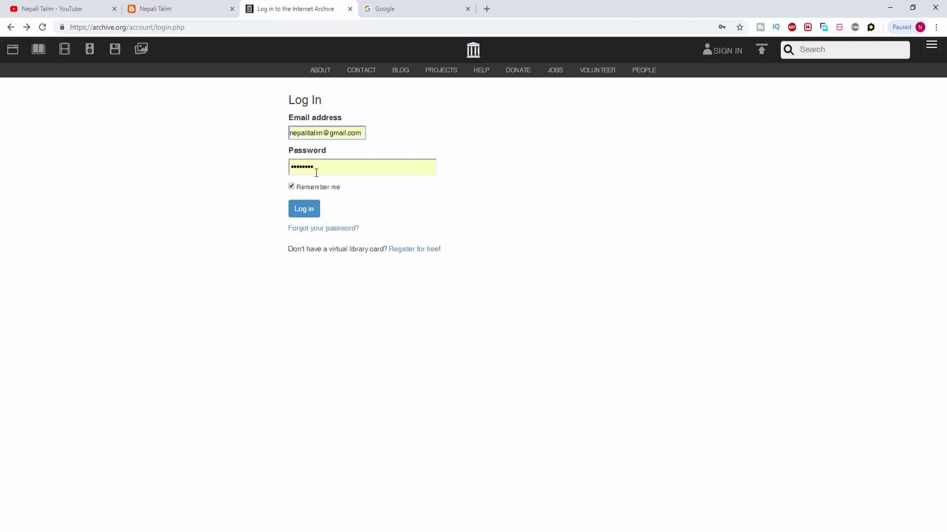
{"action": "left_click", "coordinate": [304, 211]}
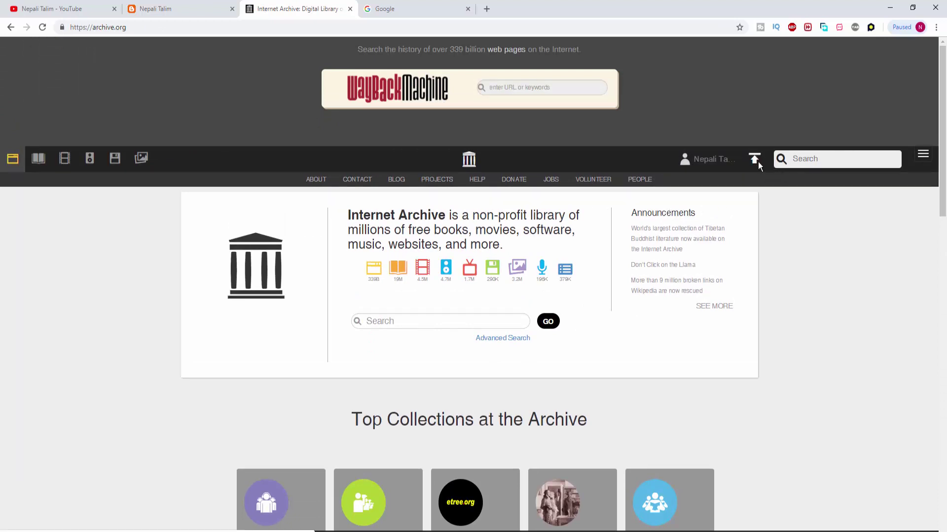
{"action": "key", "text": "ctrl+1"}
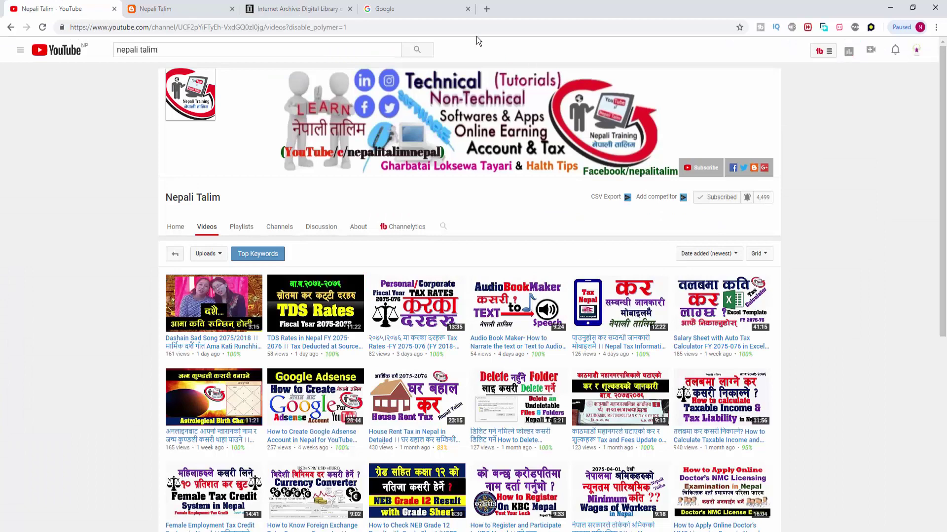
{"action": "left_click", "coordinate": [323, 9]}
{"action": "mouse_move", "coordinate": [664, 140]}
{"action": "left_mouse_down"}
{"action": "mouse_move", "coordinate": [775, 209]}
{"action": "mouse_move", "coordinate": [782, 200]}
{"action": "left_mouse_up"}
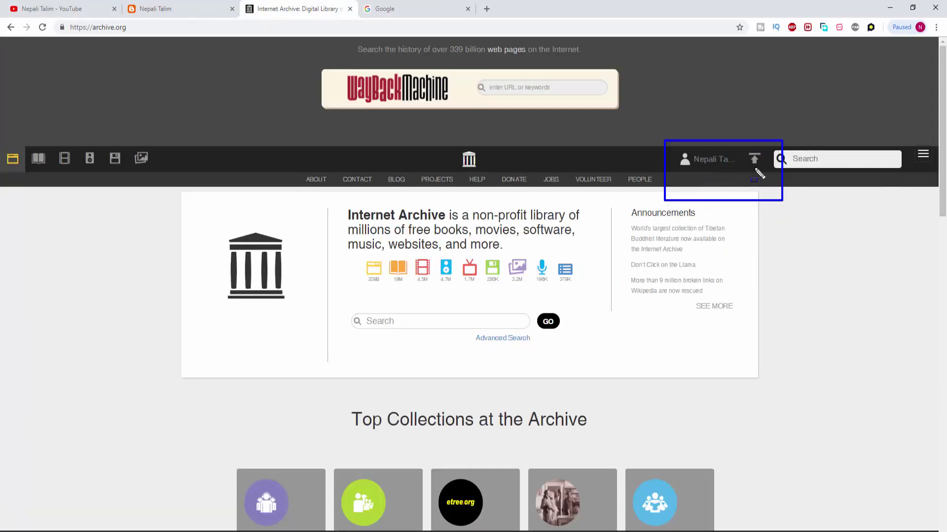
{"action": "left_click_drag", "start_coordinate": [733, 129], "coordinate": [794, 206]}
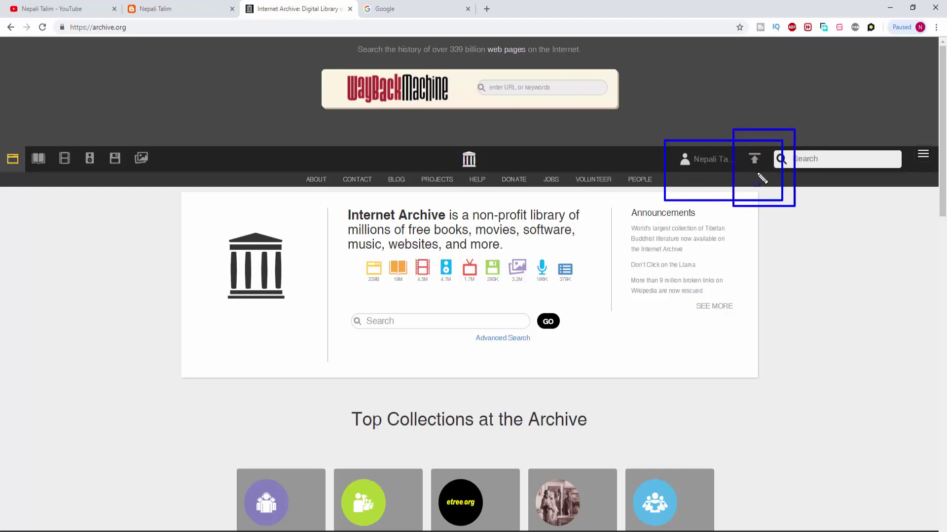
{"action": "key", "text": "Escape"}
Step: Start a new Internet Archive upload and choose the file Nepali Dashain Songs.mp3 from the Desktop
{"action": "left_click", "coordinate": [753, 159]}
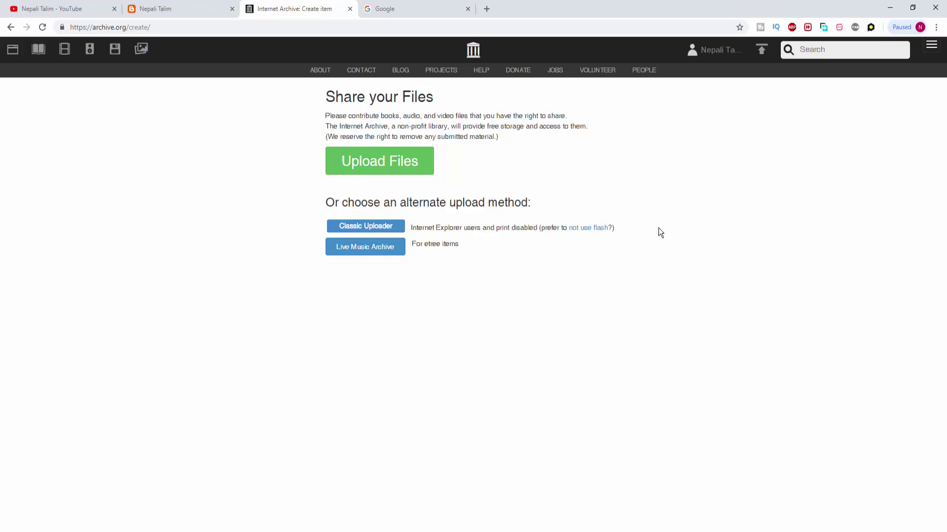
{"action": "left_click", "coordinate": [364, 157]}
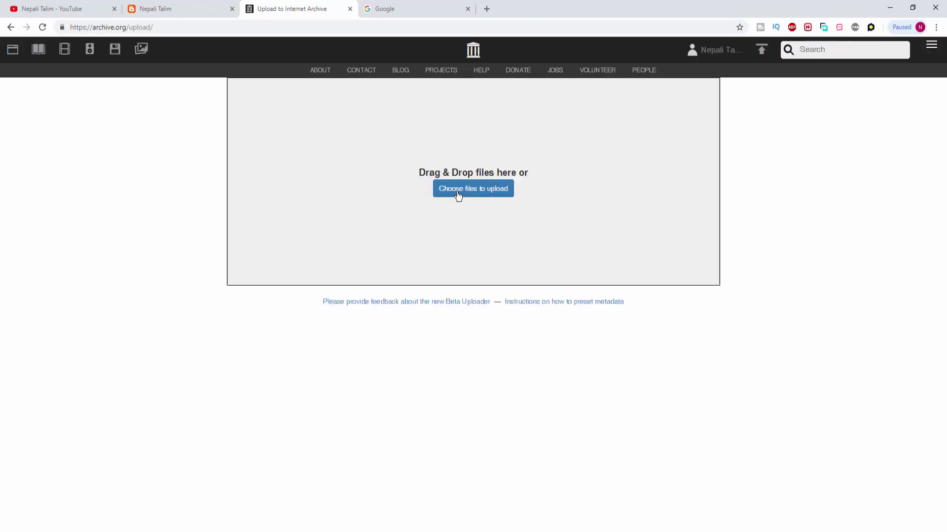
{"action": "left_click", "coordinate": [457, 190]}
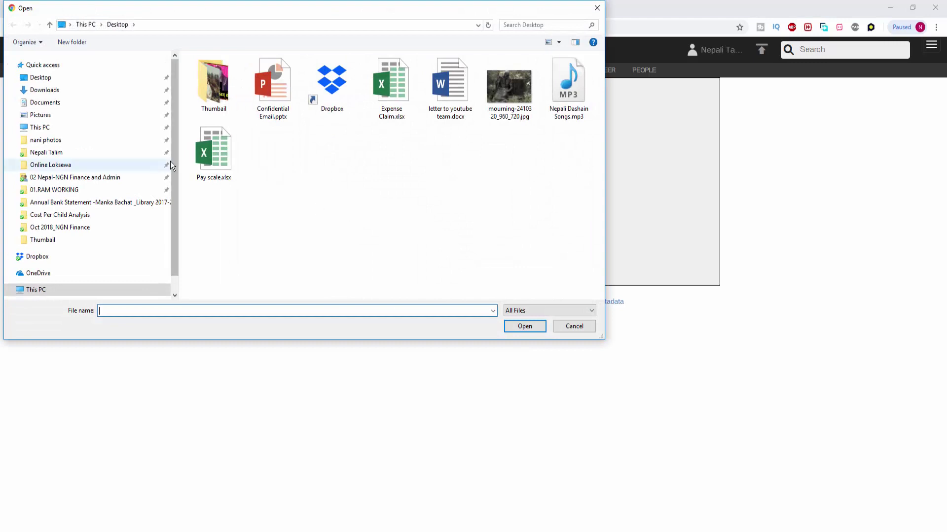
{"action": "left_click", "coordinate": [562, 111]}
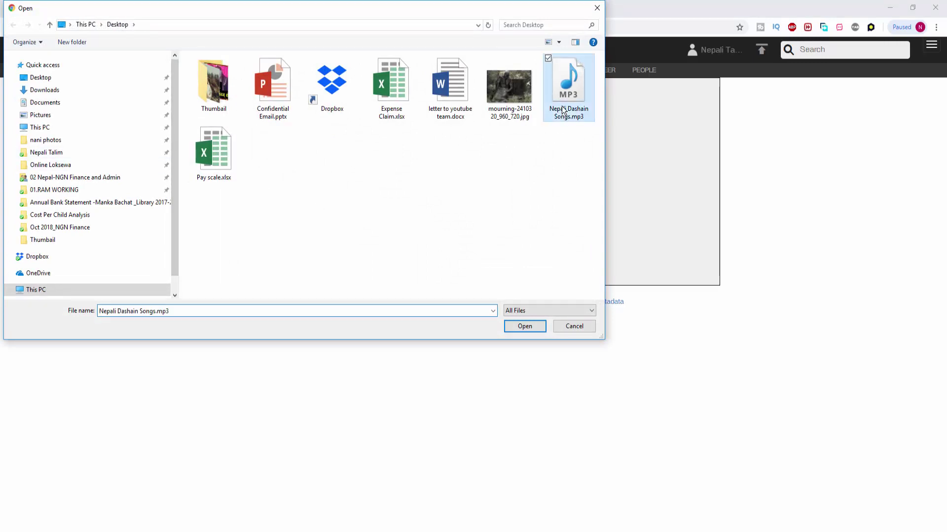
{"action": "double_click", "coordinate": [563, 109]}
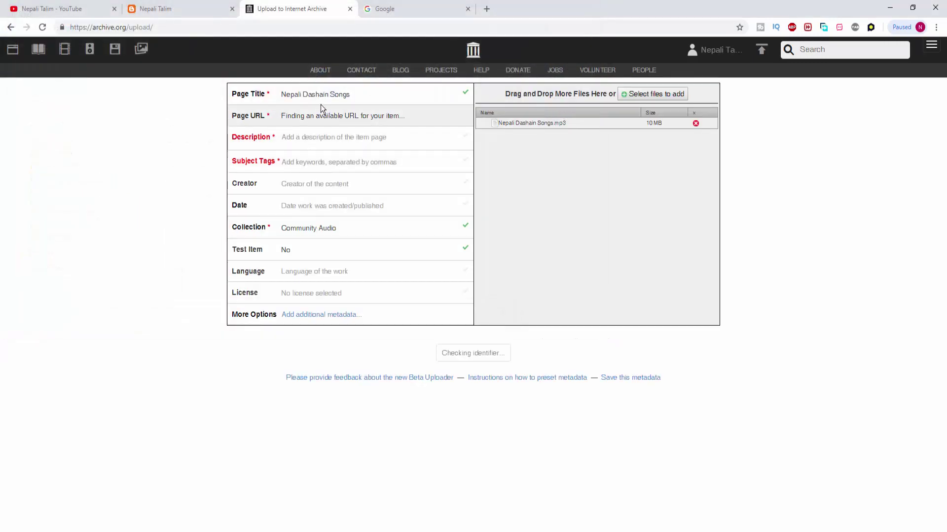
Step: Set the item's page title to "Nepali Dashain Songs 2075" and open the page URL for editing
{"action": "left_click", "coordinate": [359, 98]}
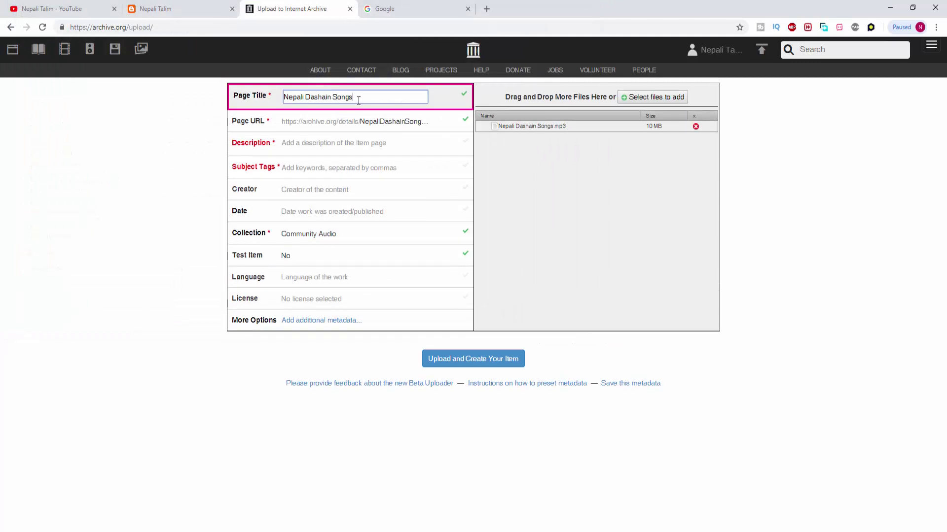
{"action": "left_click_drag", "start_coordinate": [305, 95], "coordinate": [227, 98]}
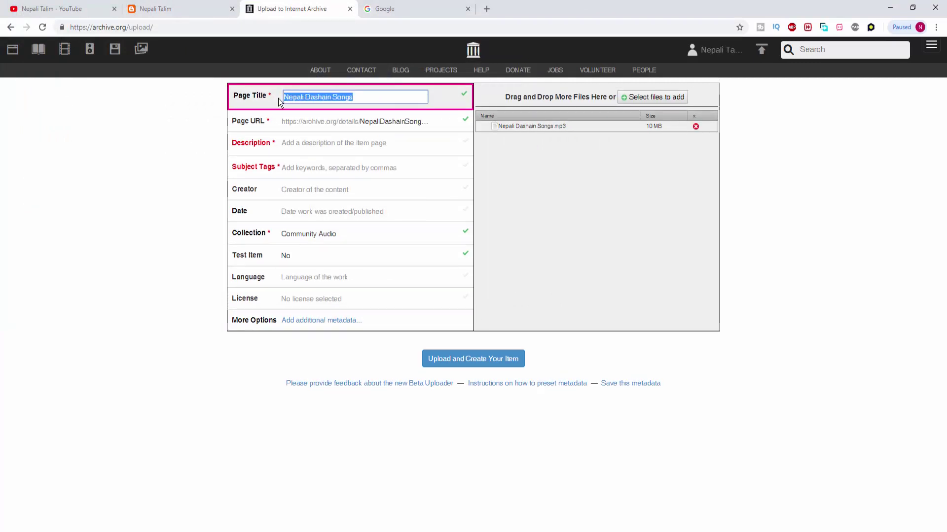
{"action": "key", "text": "End"}
{"action": "type", "text": "2075"}
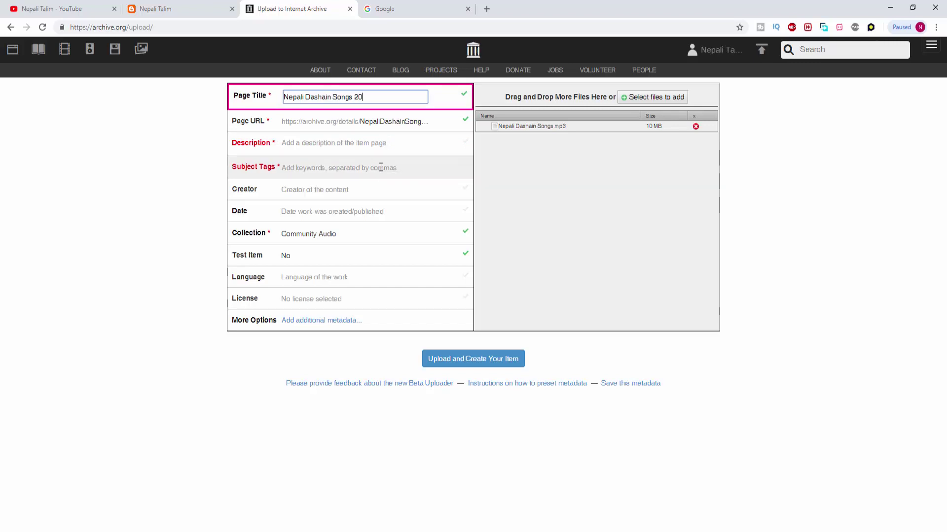
{"action": "left_click", "coordinate": [344, 126]}
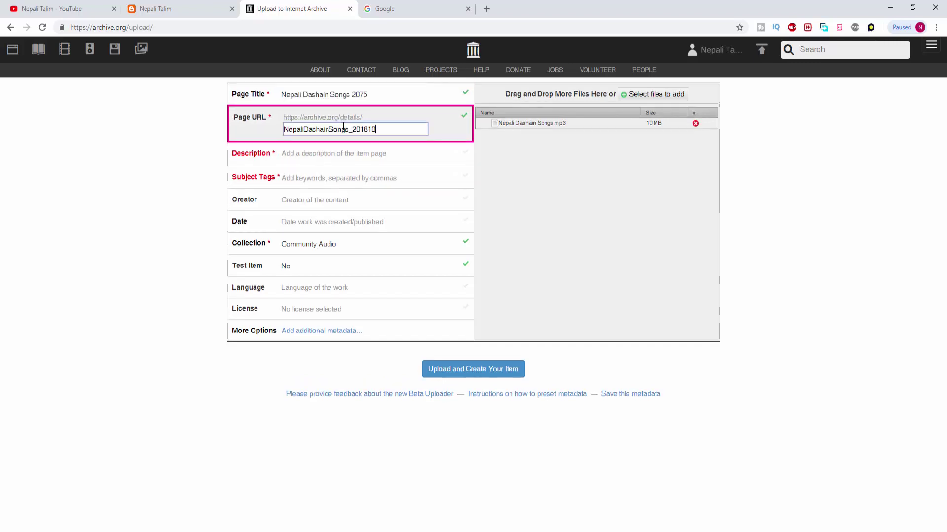
Step: Enter the item description on three lines: "Nepali Dashain Song", "Singer" and "Music"
{"action": "left_click", "coordinate": [322, 160]}
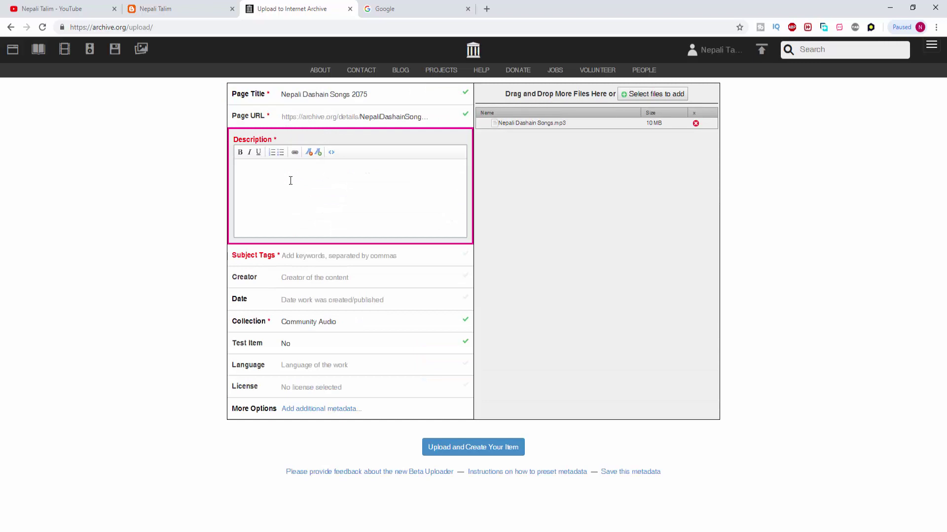
{"action": "type", "text": "Nepali Dashain So"}
{"action": "type", "text": "ng "}
{"action": "type", "text": "Songe"}
{"action": "type", "text": "r -"}
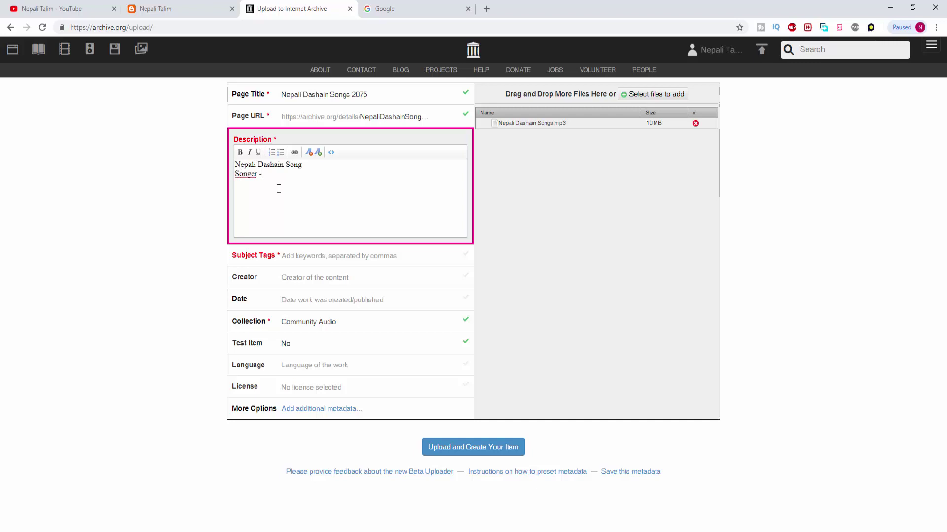
{"action": "key", "text": "BackSpace"}
{"action": "key", "text": "BackSpace"}
{"action": "key", "text": "BackSpace"}
{"action": "key", "text": "BackSpace"}
{"action": "key", "text": "BackSpace"}
{"action": "key", "text": "BackSpace"}
{"action": "key", "text": "BackSpace"}
{"action": "type", "text": "inger"}
{"action": "key", "text": "Return"}
{"action": "type", "text": "Mu"}
{"action": "key", "text": "BackSpace"}
{"action": "key", "text": "BackSpace"}
{"action": "type", "text": "Musi"}
Step: Enter "Nepali Music," as the subject tags and "Nepali Talim" as the creator
{"action": "left_click", "coordinate": [342, 257]}
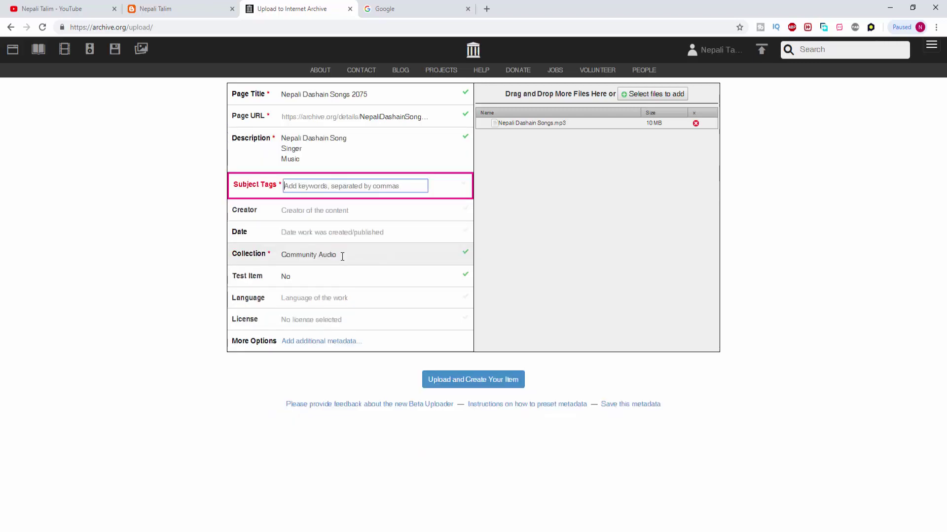
{"action": "type", "text": "Nepali Music,"}
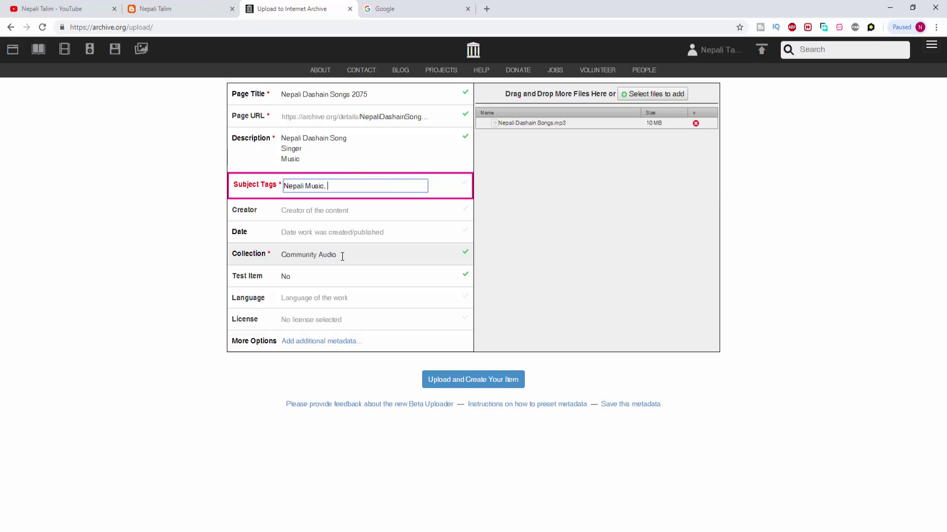
{"action": "left_click_drag", "start_coordinate": [337, 253], "coordinate": [324, 211]}
{"action": "type", "text": "Nepali Talim"}
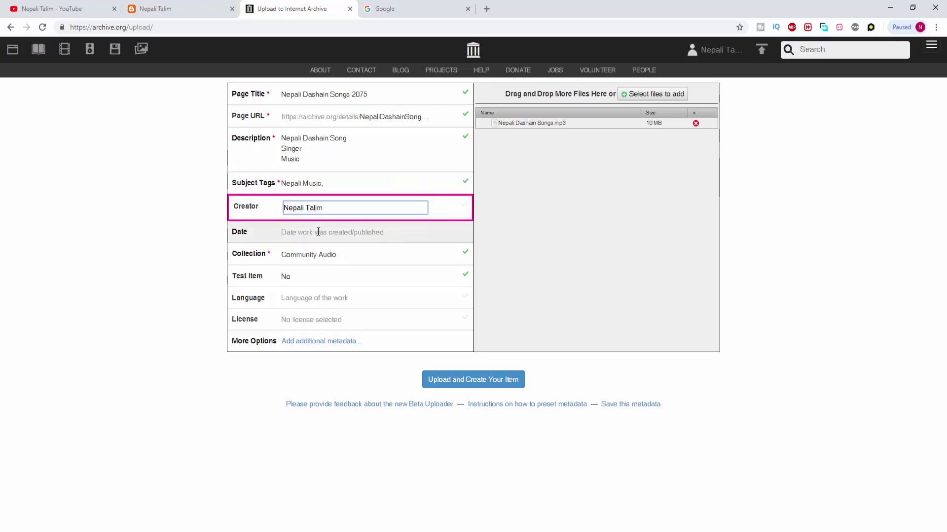
Step: Choose Community Audio as the collection, leave the date blank, and upload the file to create the item
{"action": "left_click", "coordinate": [322, 232]}
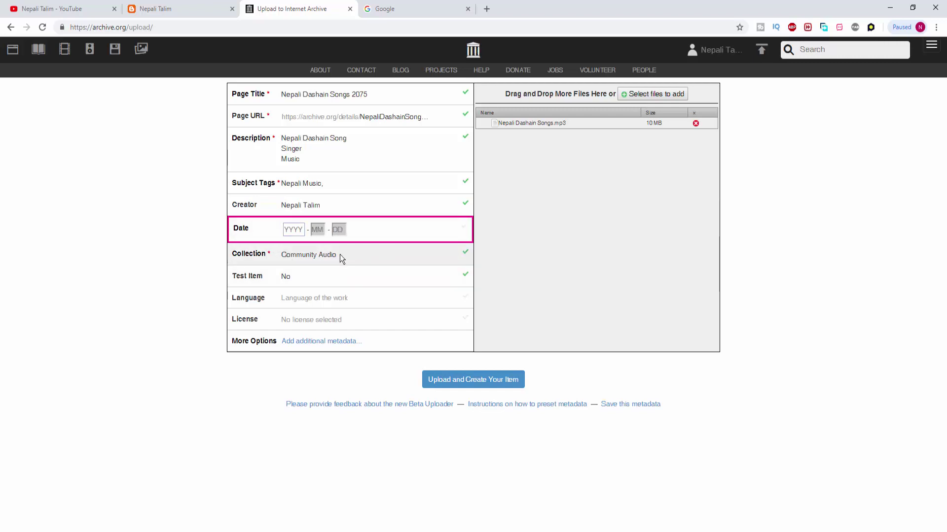
{"action": "left_click", "coordinate": [360, 254]}
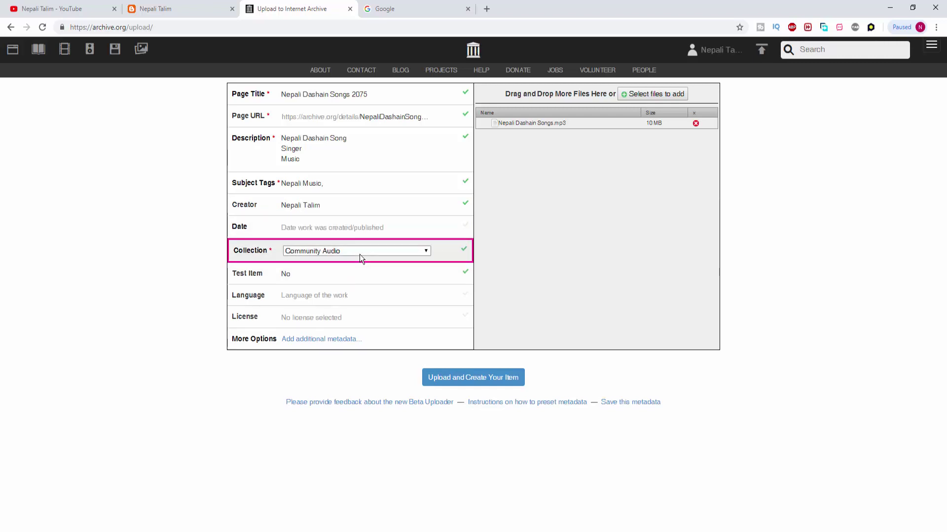
{"action": "left_click", "coordinate": [425, 249]}
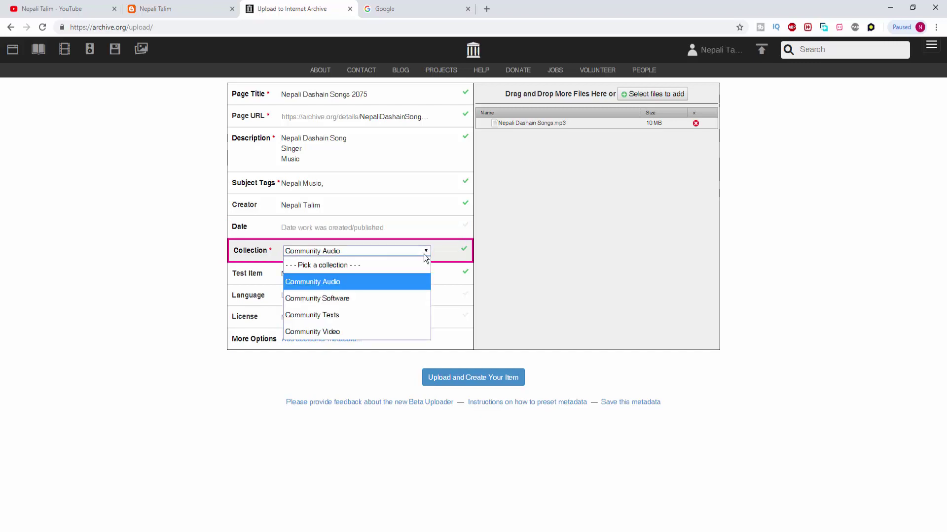
{"action": "left_click", "coordinate": [360, 282]}
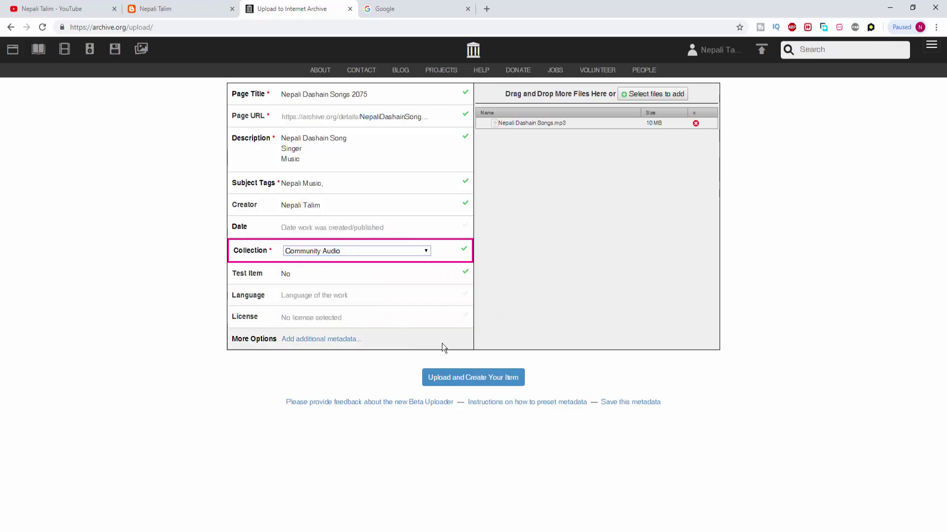
{"action": "left_click", "coordinate": [478, 378]}
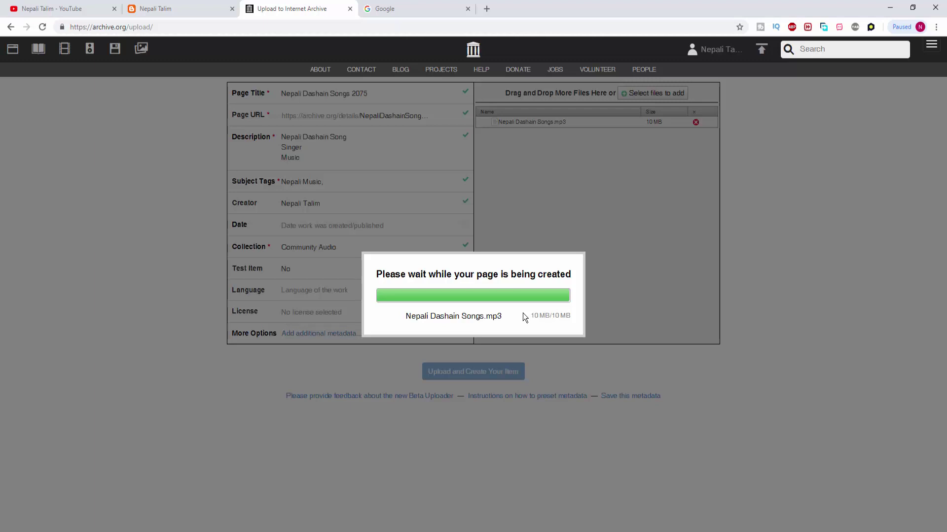
Step: Switch to Blogger, open the draft post "Nepali Dashain Song" for editing, and place the cursor below "Listen and Download"
{"action": "left_click", "coordinate": [399, 10]}
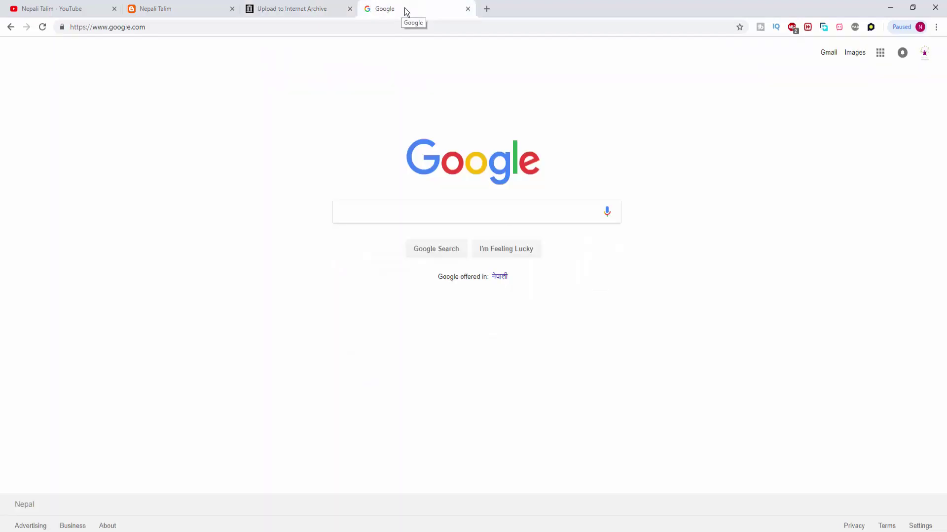
{"action": "left_click", "coordinate": [395, 30]}
{"action": "type", "text": "b"}
{"action": "key", "text": "Return"}
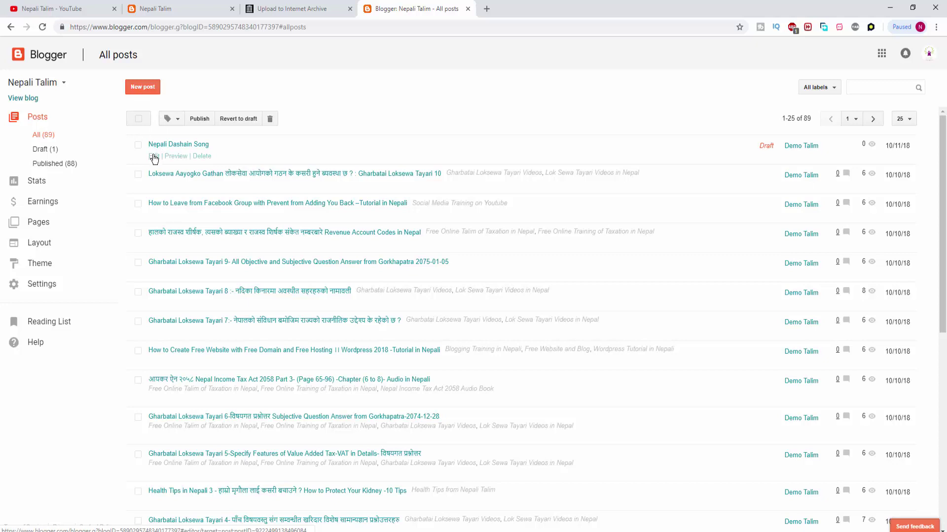
{"action": "left_click", "coordinate": [153, 156]}
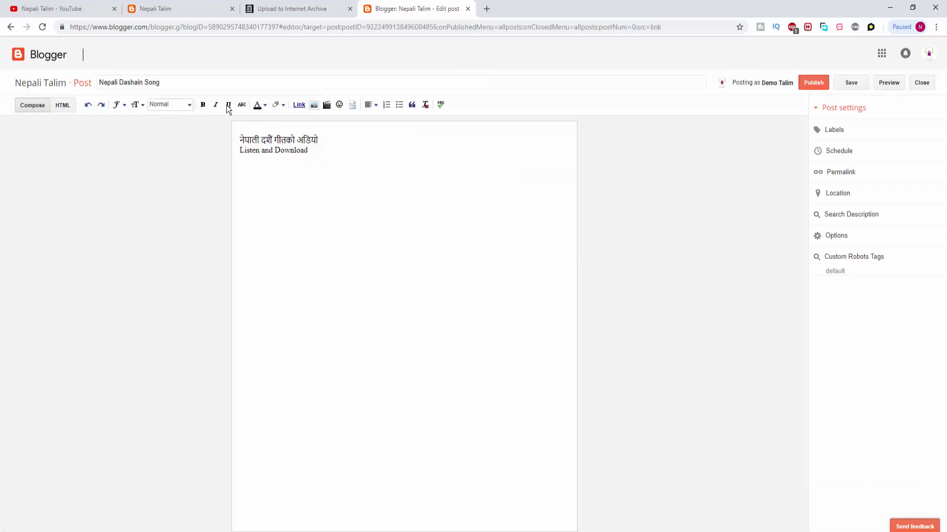
{"action": "left_click", "coordinate": [227, 84]}
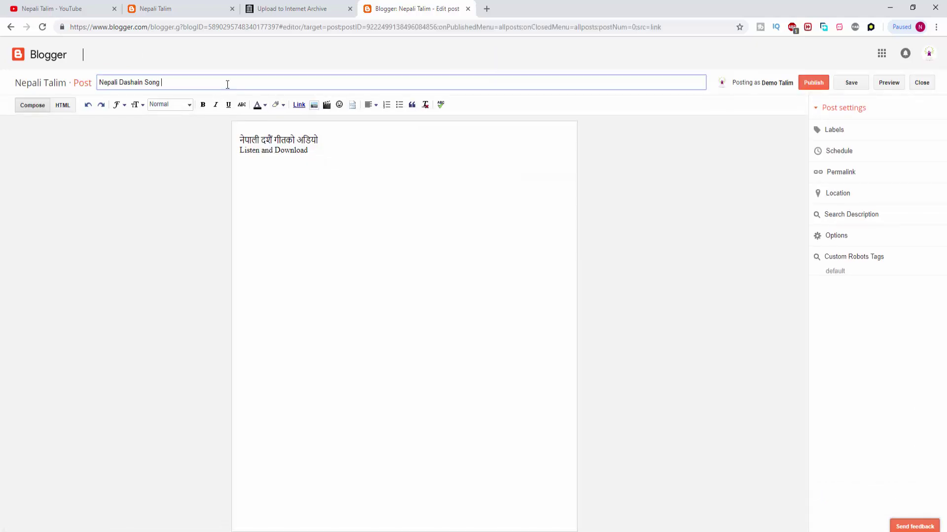
{"action": "left_click", "coordinate": [320, 156]}
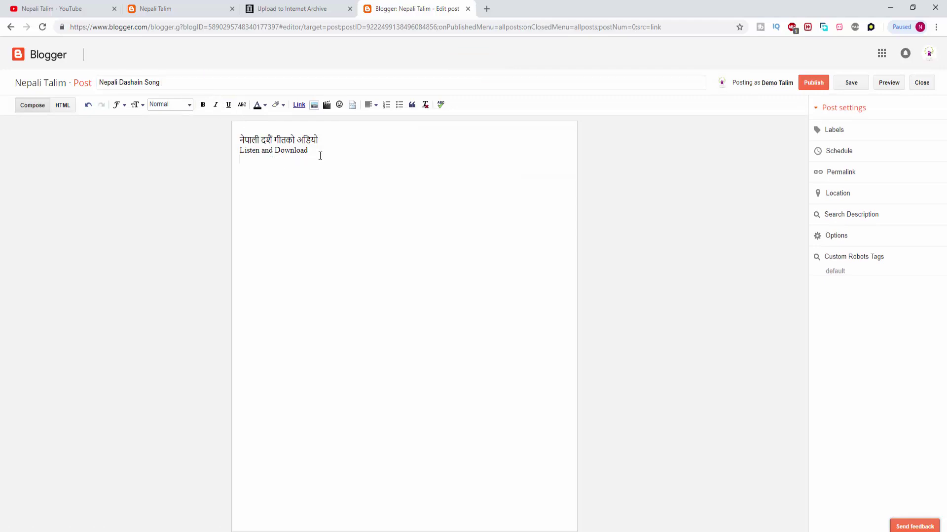
{"action": "left_click", "coordinate": [270, 10]}
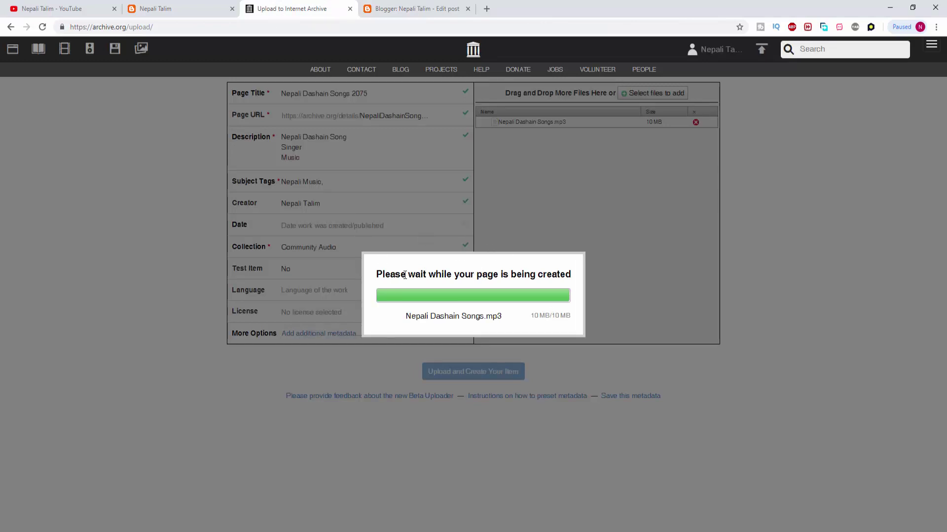
{"action": "left_click", "coordinate": [402, 10]}
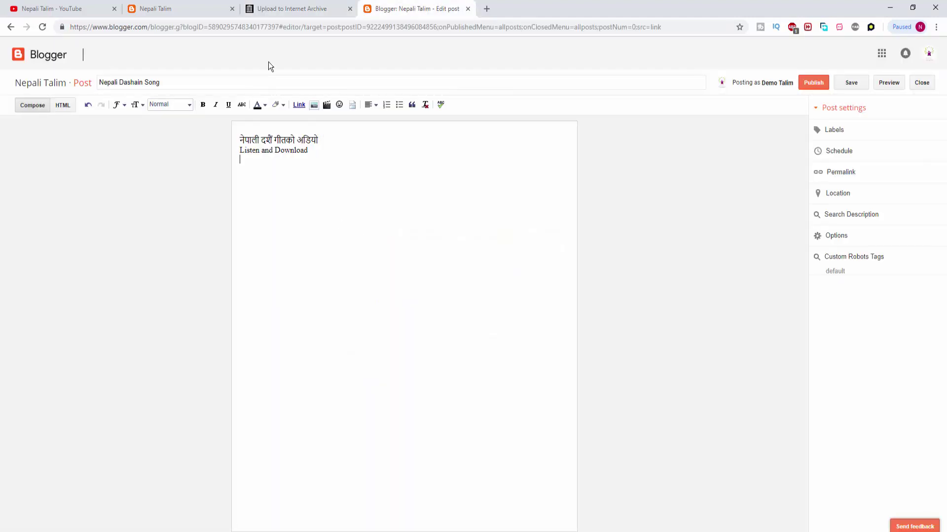
{"action": "left_click", "coordinate": [282, 14]}
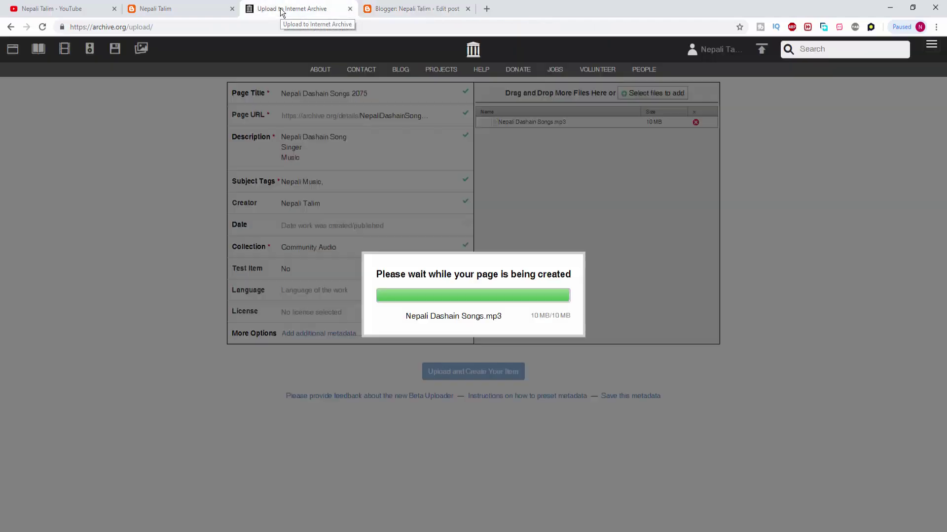